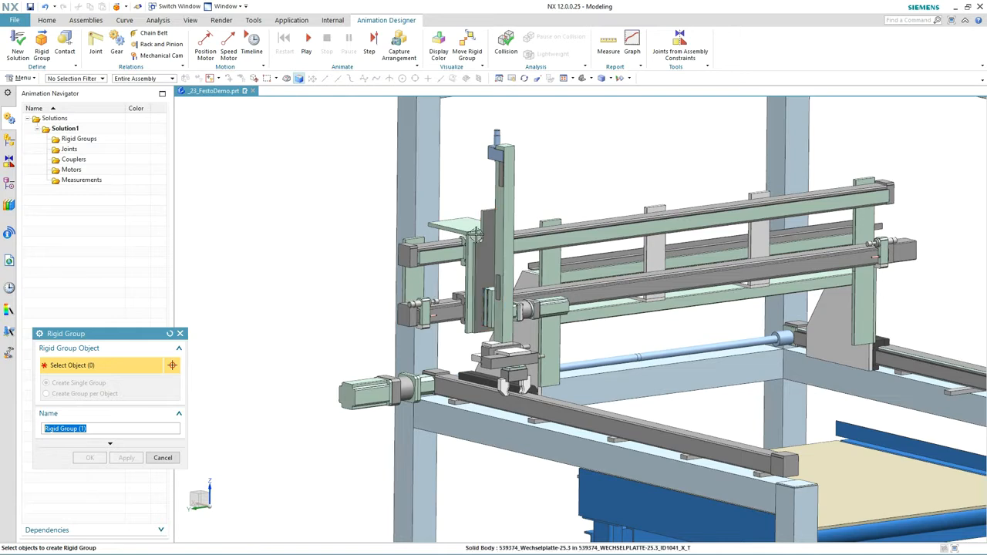
Create a single rigid group from the four bracket and plate bodies of the carriage behind the vertical axis.
{"action": "left_click", "coordinate": [466, 230]}
{"action": "left_click", "coordinate": [469, 240]}
{"action": "left_click", "coordinate": [477, 251]}
{"action": "left_click", "coordinate": [461, 291]}
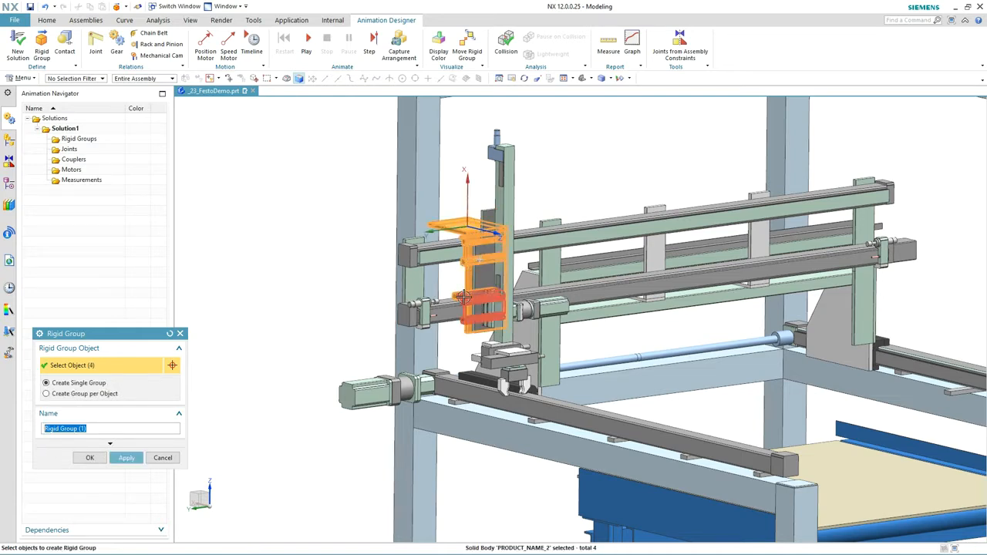
{"action": "left_click", "coordinate": [126, 458]}
Create a single rigid group from the vertical axis, its gripper and the attached side motor.
{"action": "middle_click_drag", "start_coordinate": [275, 396], "coordinate": [238, 370]}
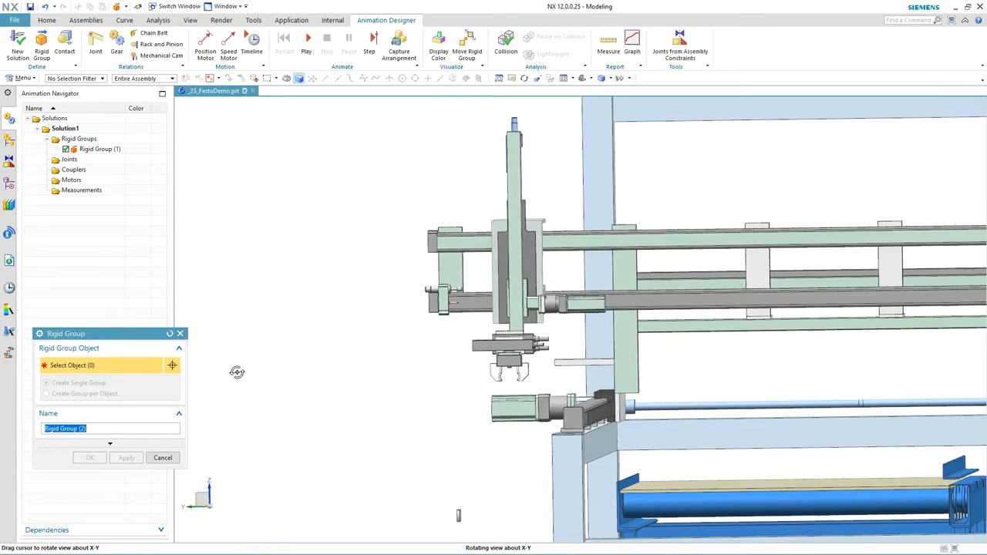
{"action": "left_click_drag", "start_coordinate": [481, 116], "coordinate": [554, 381]}
{"action": "left_click_drag", "start_coordinate": [467, 354], "coordinate": [608, 282]}
{"action": "left_click", "coordinate": [127, 458]}
Create a rigid group from the Y-axis gantry components, Winkel.1.1 through the second 00389260_S_S_dule, plus the slide bodies under both gantry ends.
{"action": "scroll", "coordinate": [280, 240], "scroll_direction": "down", "scroll_amount": 3}
{"action": "middle_click_drag", "start_coordinate": [280, 239], "coordinate": [307, 257]}
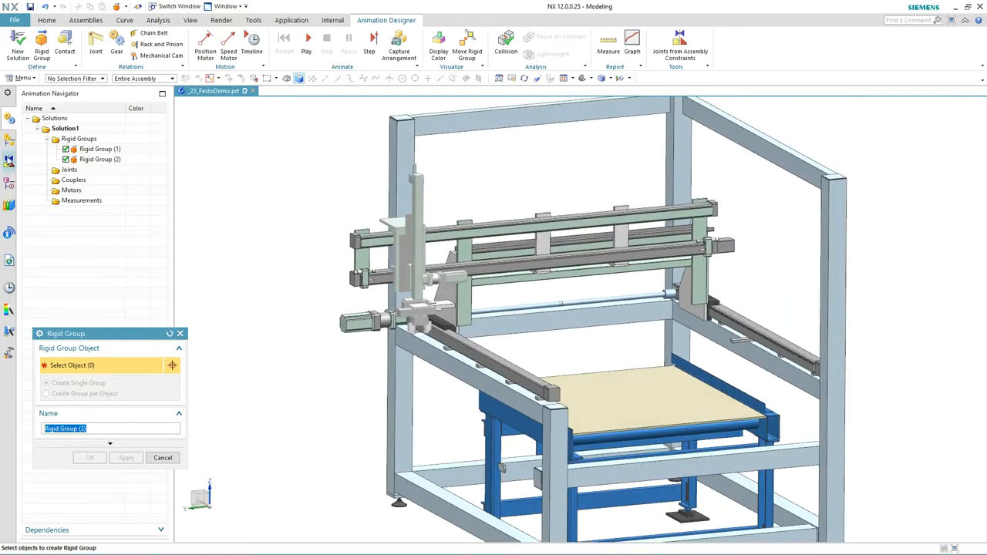
{"action": "left_click", "coordinate": [10, 146]}
{"action": "left_click_drag", "start_coordinate": [83, 334], "coordinate": [212, 351]}
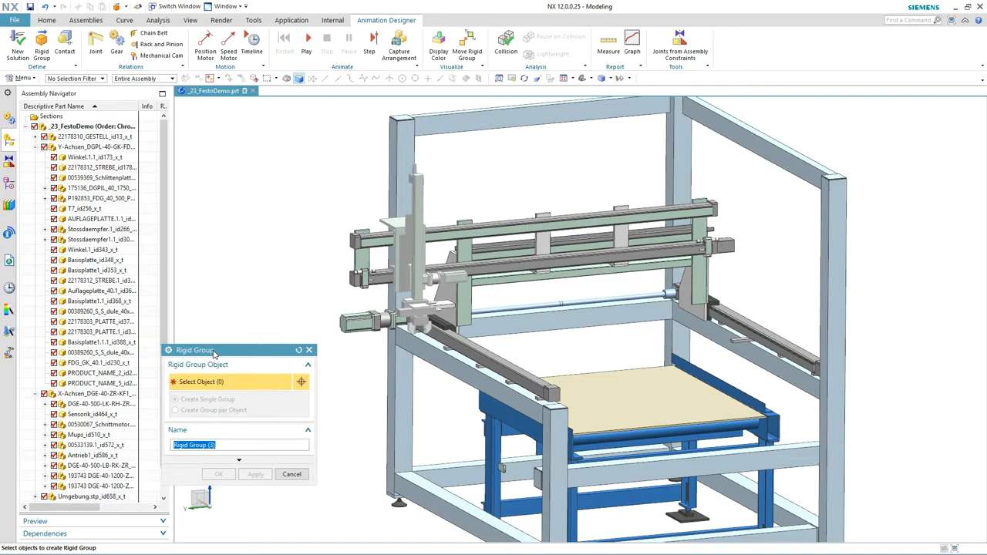
{"action": "left_click", "coordinate": [98, 158]}
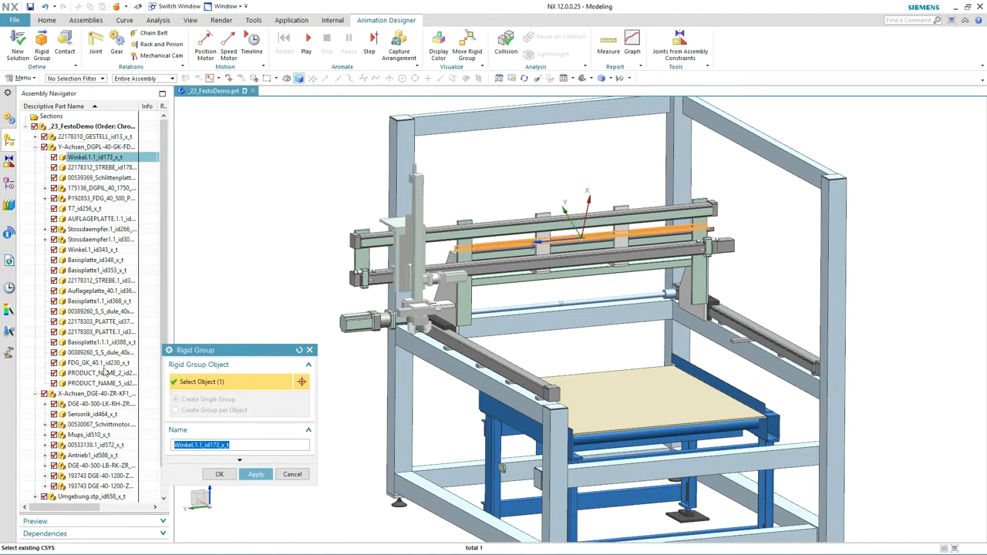
{"action": "left_click", "coordinate": [104, 353], "text": "shift"}
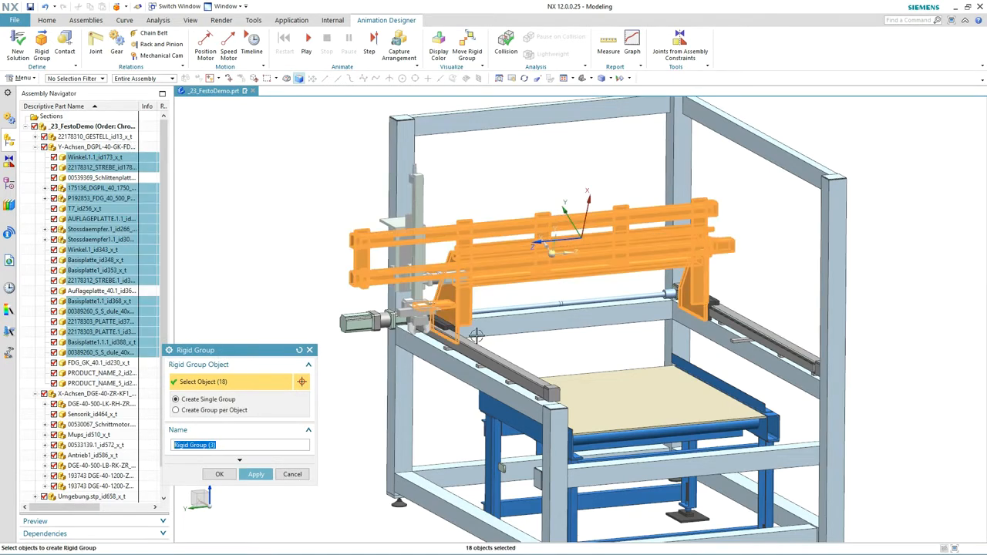
{"action": "scroll", "coordinate": [476, 336], "scroll_direction": "up", "scroll_amount": 3}
{"action": "left_click", "coordinate": [429, 316]}
{"action": "left_click", "coordinate": [429, 317]}
{"action": "left_click", "coordinate": [833, 284]}
{"action": "left_click", "coordinate": [847, 279]}
{"action": "left_click", "coordinate": [267, 474]}
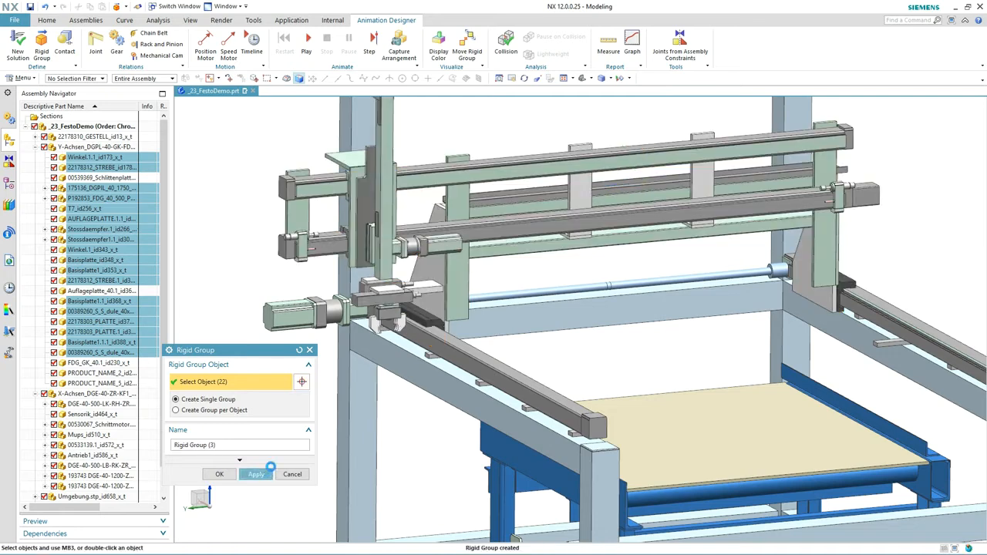
Create a rigid group from the X-Achsen components from DGE-40-500-LK-RH through DGE-40-500-LB-RK and finish the Rigid Group command.
{"action": "left_click", "coordinate": [88, 404]}
{"action": "left_click", "coordinate": [78, 467], "text": "shift"}
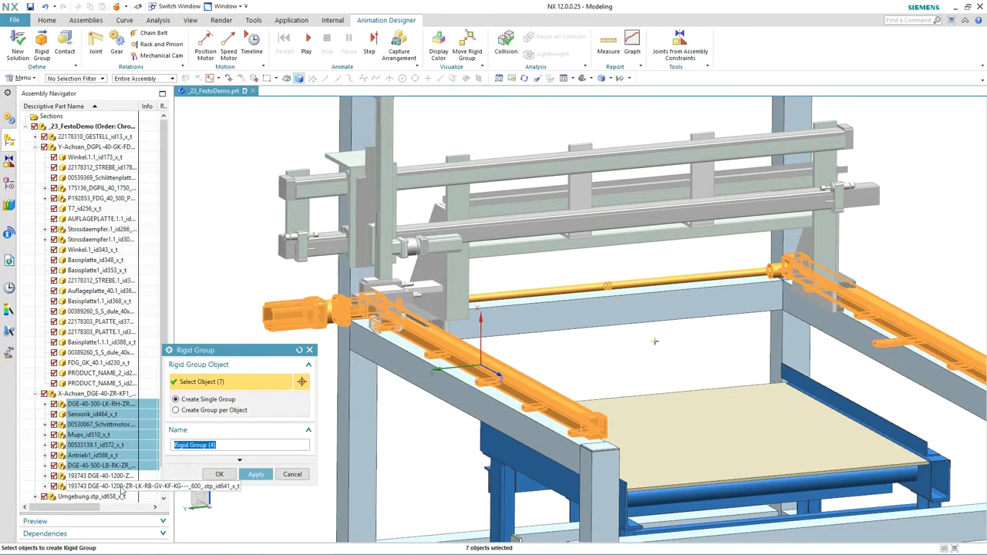
{"action": "left_click", "coordinate": [215, 475]}
Fit the machine in view, return to the animation tree and display the rigid groups in distinct colours.
{"action": "scroll", "coordinate": [240, 456], "scroll_direction": "down", "scroll_amount": 1}
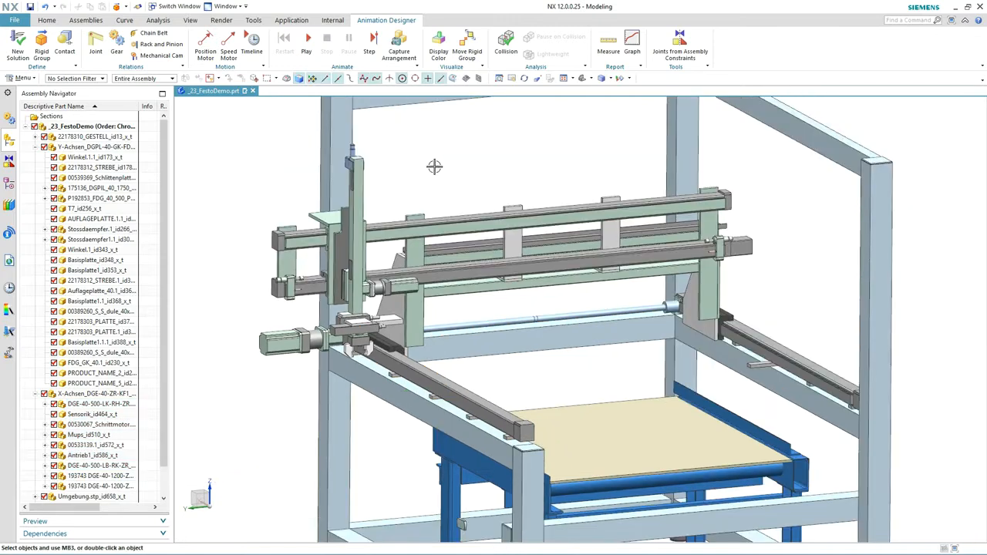
{"action": "left_click", "coordinate": [563, 78]}
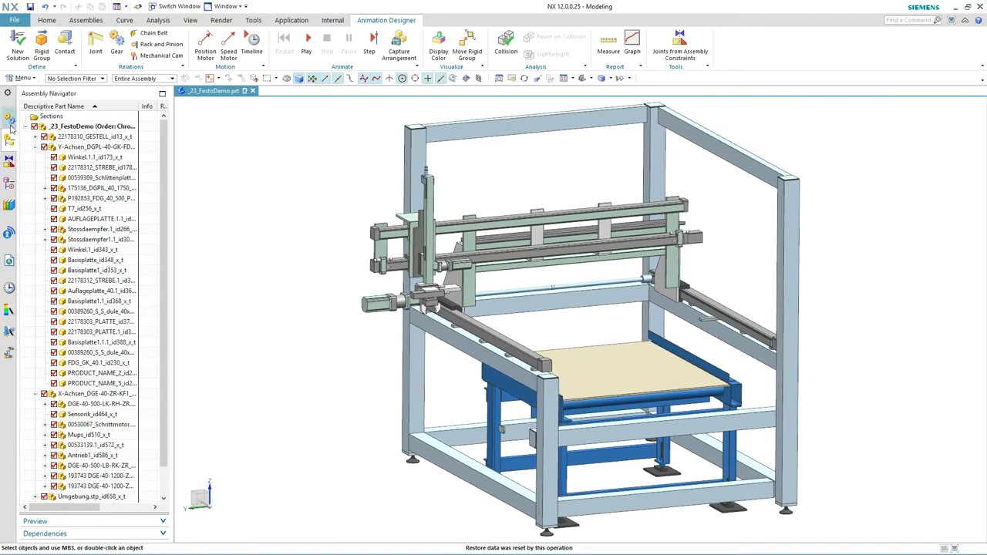
{"action": "left_click", "coordinate": [10, 124]}
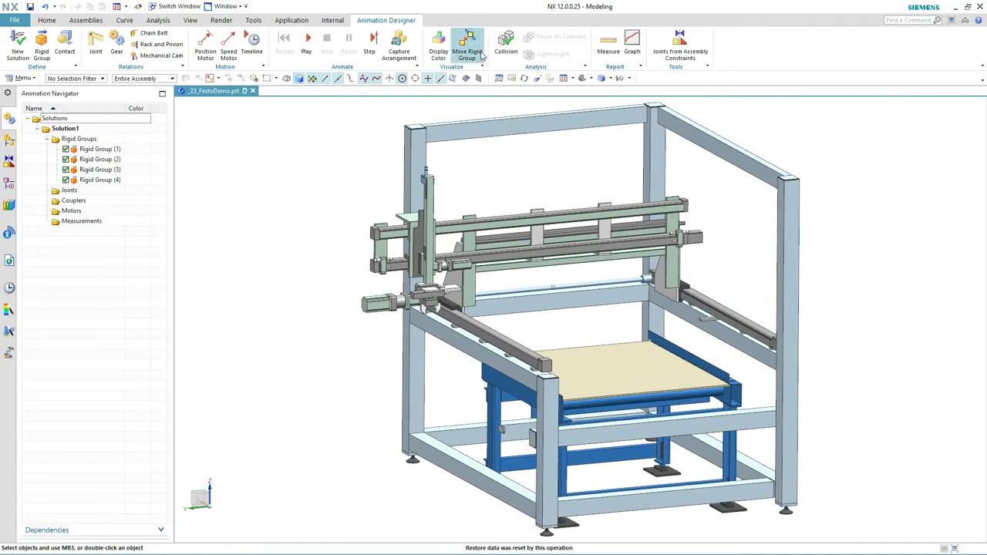
{"action": "left_click", "coordinate": [438, 46]}
{"action": "mouse_move", "coordinate": [256, 258]}
{"action": "middle_mouse_down"}
{"action": "mouse_move", "coordinate": [229, 253]}
{"action": "mouse_move", "coordinate": [259, 257]}
{"action": "middle_mouse_up"}
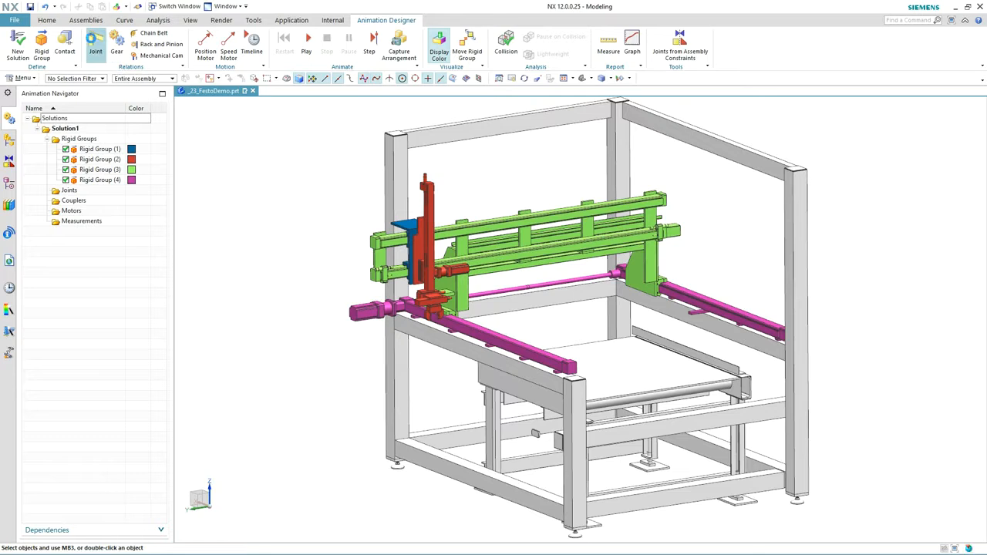
Create a fixed joint on the magenta X-axis rail group.
{"action": "left_click", "coordinate": [95, 43]}
{"action": "left_click", "coordinate": [205, 381]}
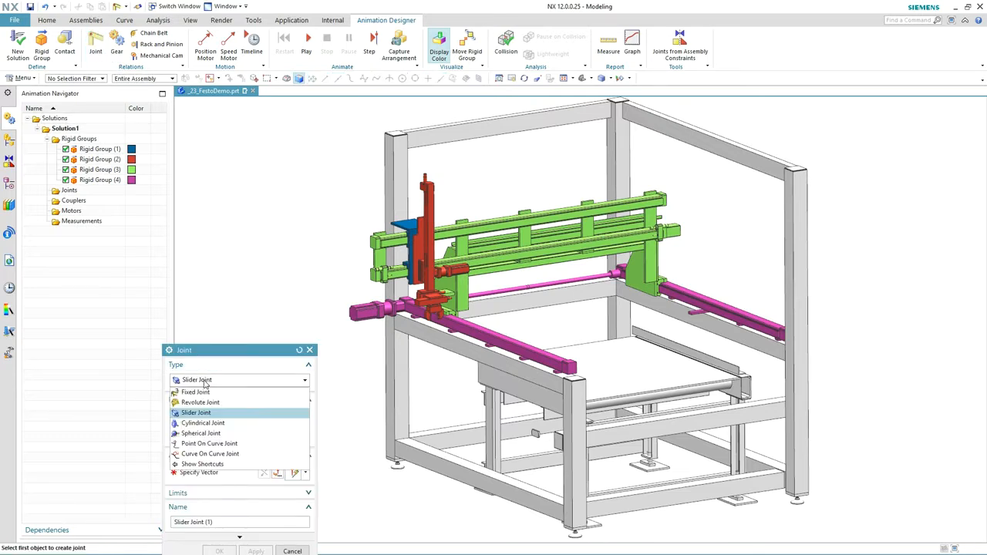
{"action": "left_click", "coordinate": [204, 392]}
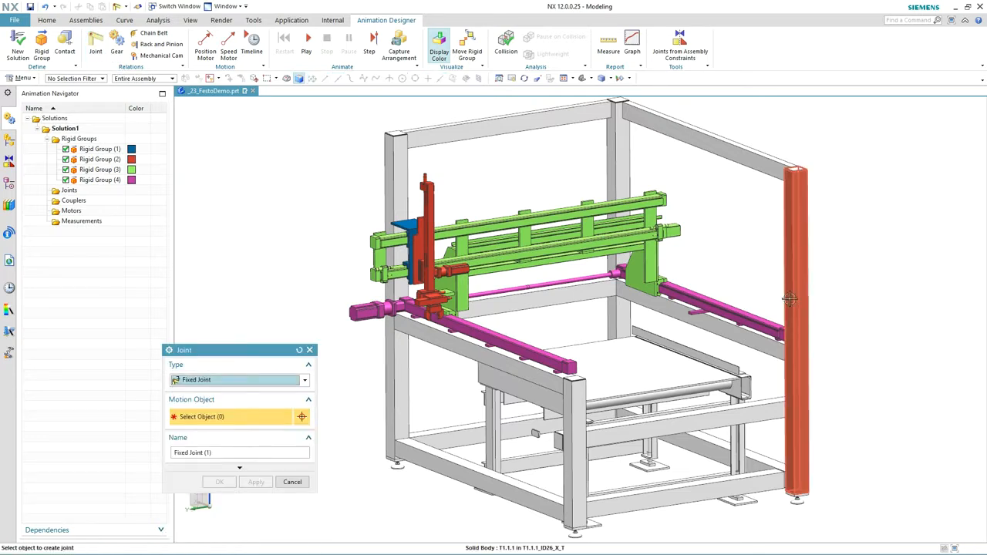
{"action": "left_click", "coordinate": [505, 365]}
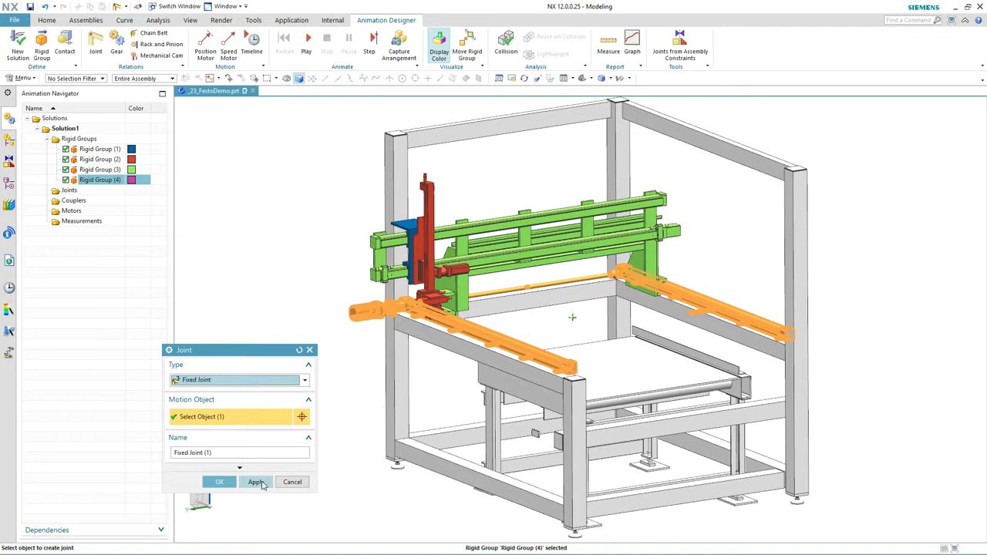
{"action": "left_click", "coordinate": [255, 482]}
Create a slider joint between the green gantry group and the magenta rail group along the X-axis.
{"action": "left_click", "coordinate": [240, 382]}
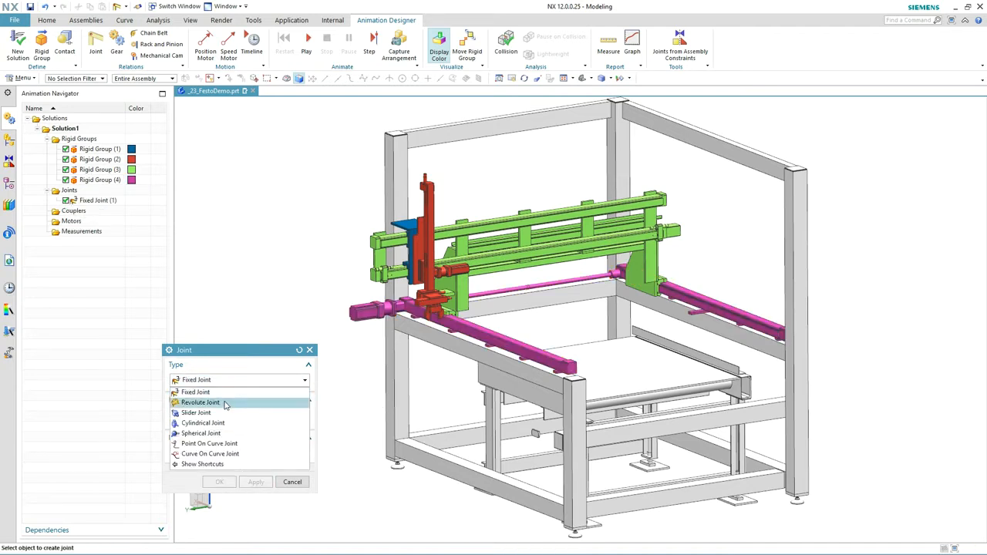
{"action": "left_click", "coordinate": [199, 412]}
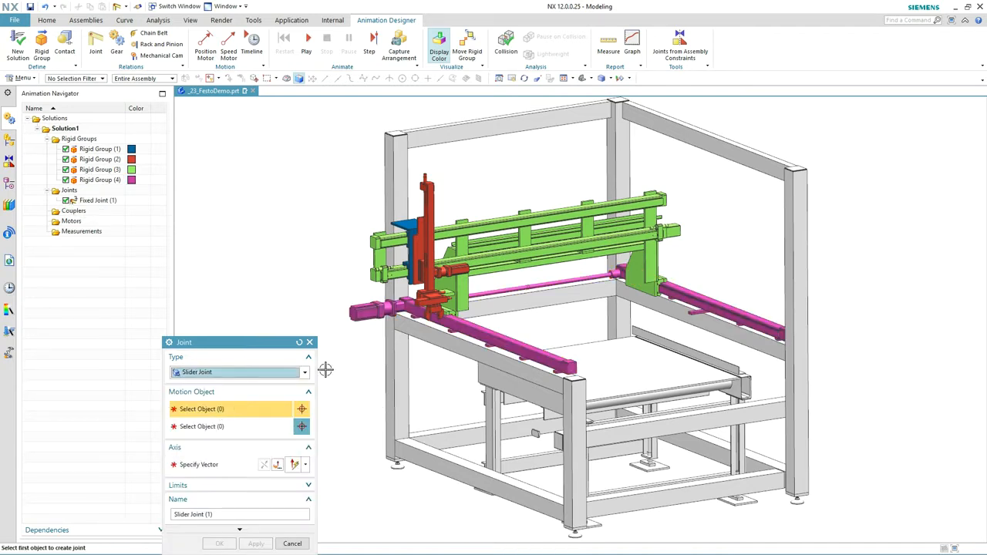
{"action": "left_click", "coordinate": [503, 260]}
{"action": "left_click", "coordinate": [688, 287]}
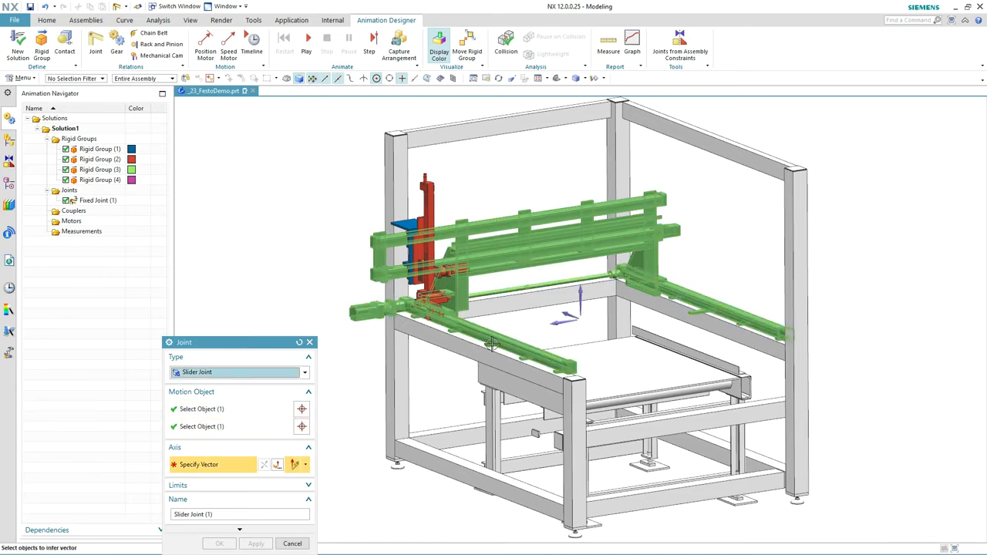
{"action": "left_click", "coordinate": [567, 316]}
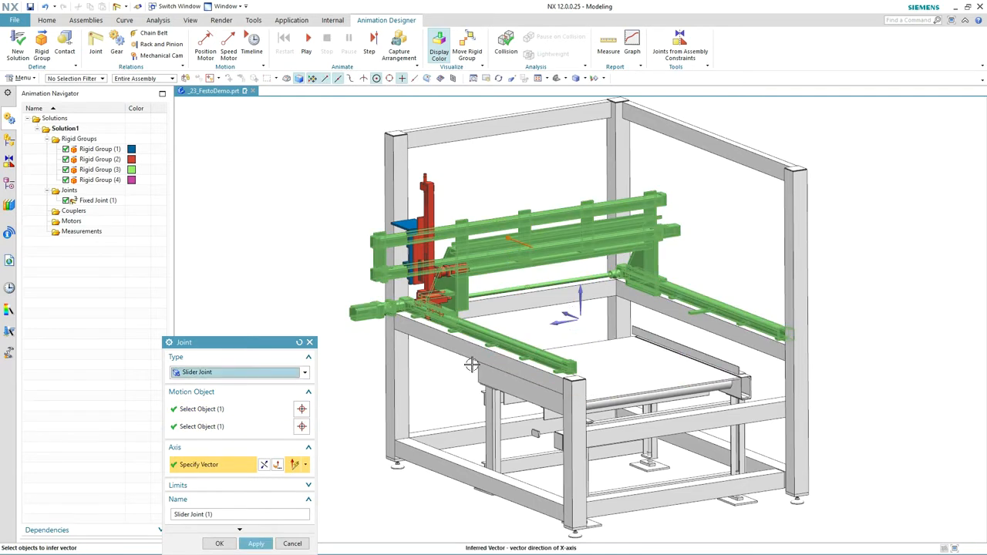
{"action": "left_click", "coordinate": [255, 544]}
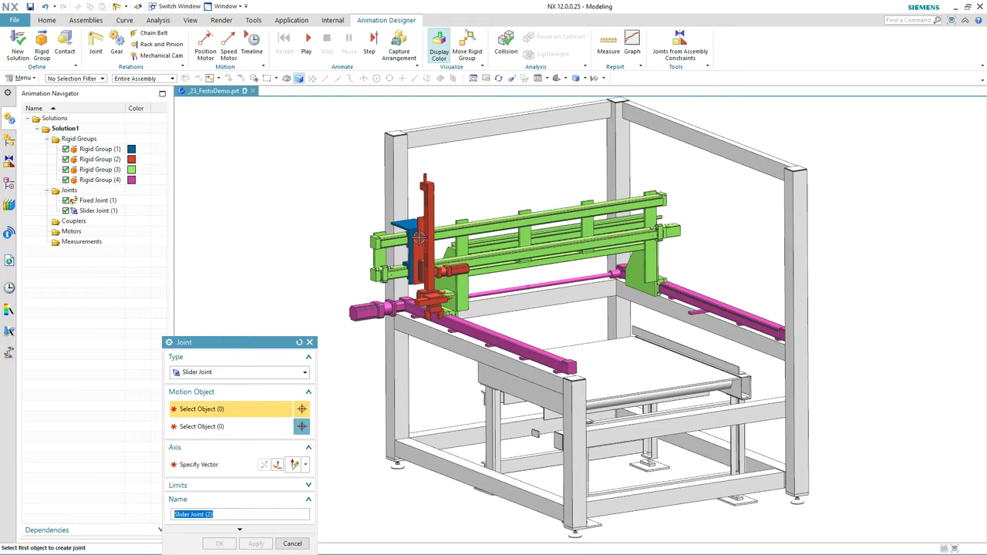
Create a slider joint between the blue carriage group and the green gantry group along the Y-axis.
{"action": "left_click", "coordinate": [469, 226]}
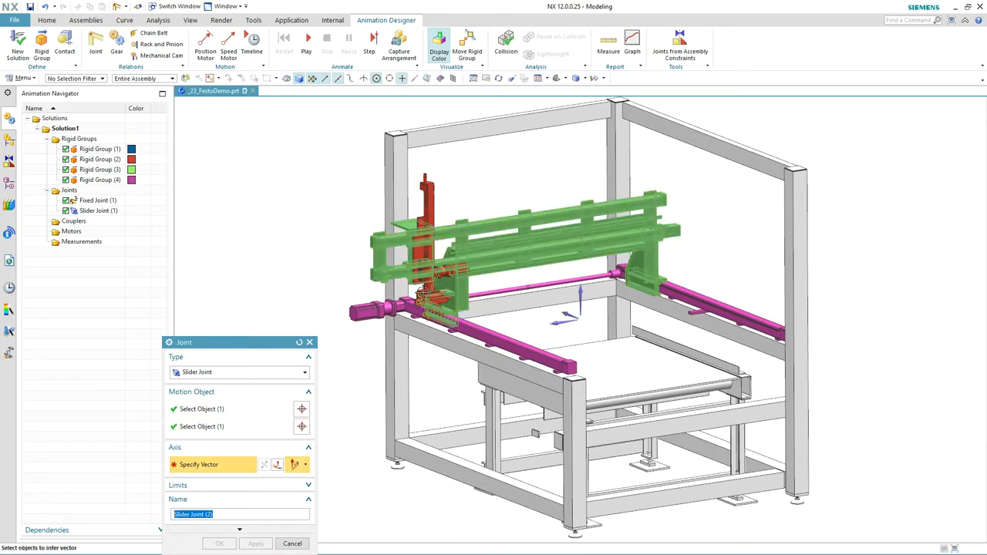
{"action": "left_click", "coordinate": [553, 318]}
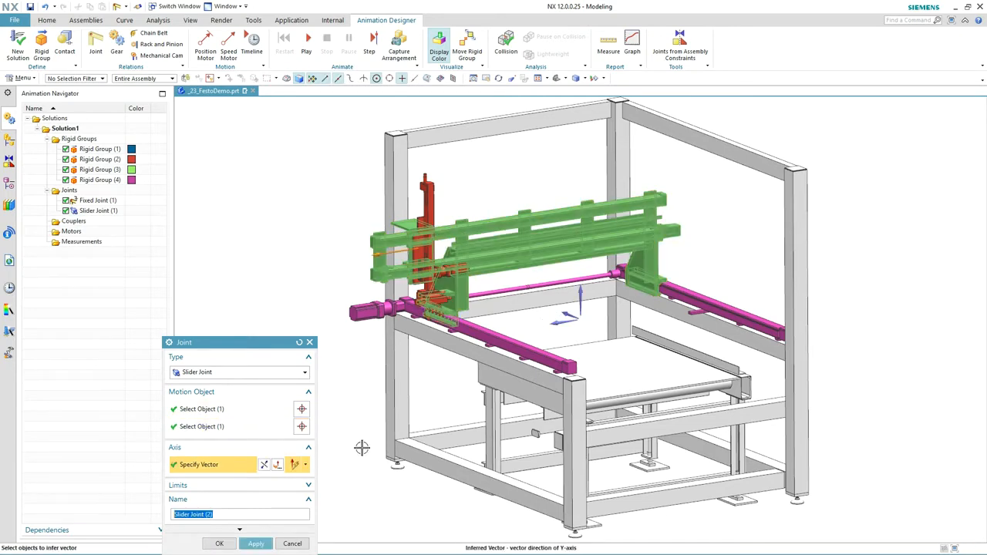
{"action": "left_click", "coordinate": [248, 545]}
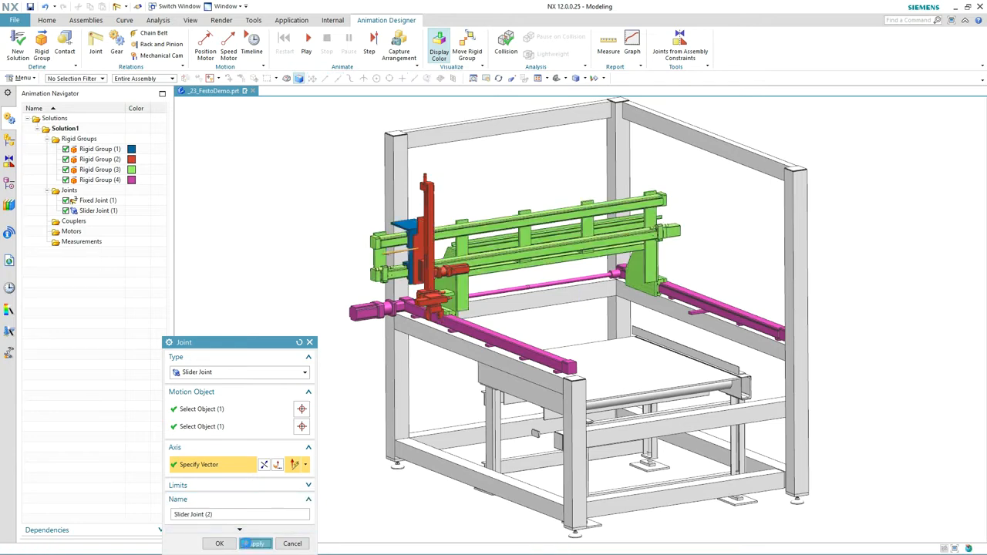
Create a slider joint between the red vertical axis group and the blue carriage group along the Z-axis, and finish the Joint command.
{"action": "left_click", "coordinate": [425, 221]}
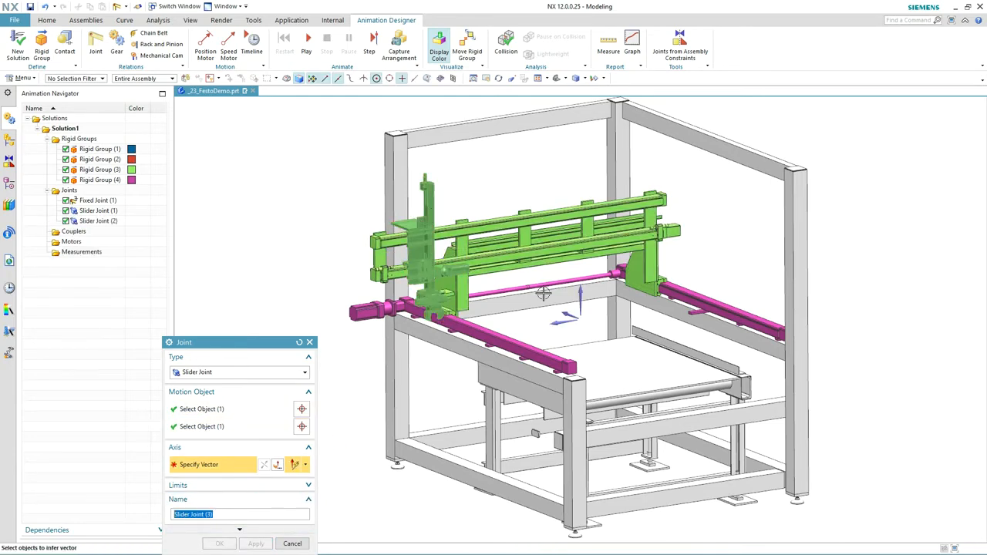
{"action": "left_click", "coordinate": [580, 302]}
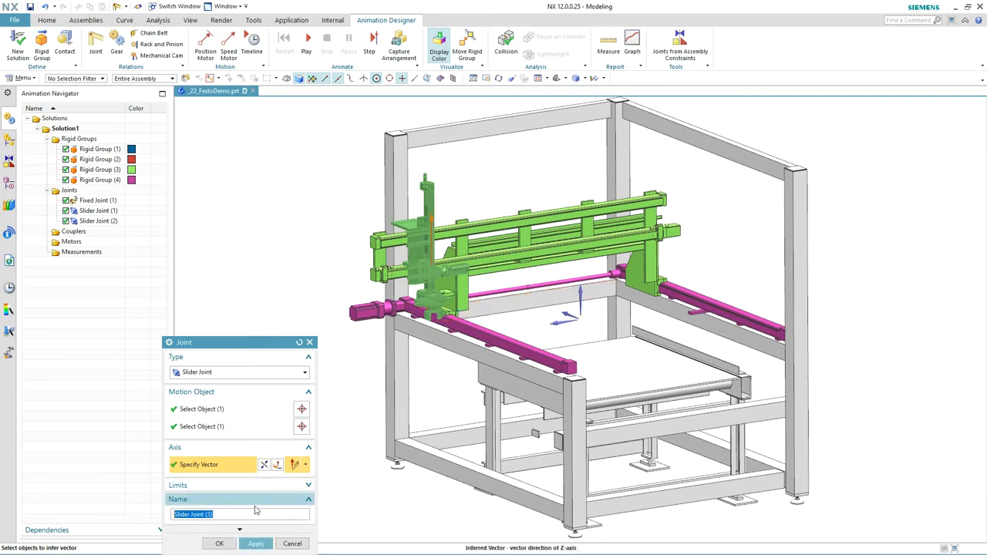
{"action": "left_click", "coordinate": [219, 543]}
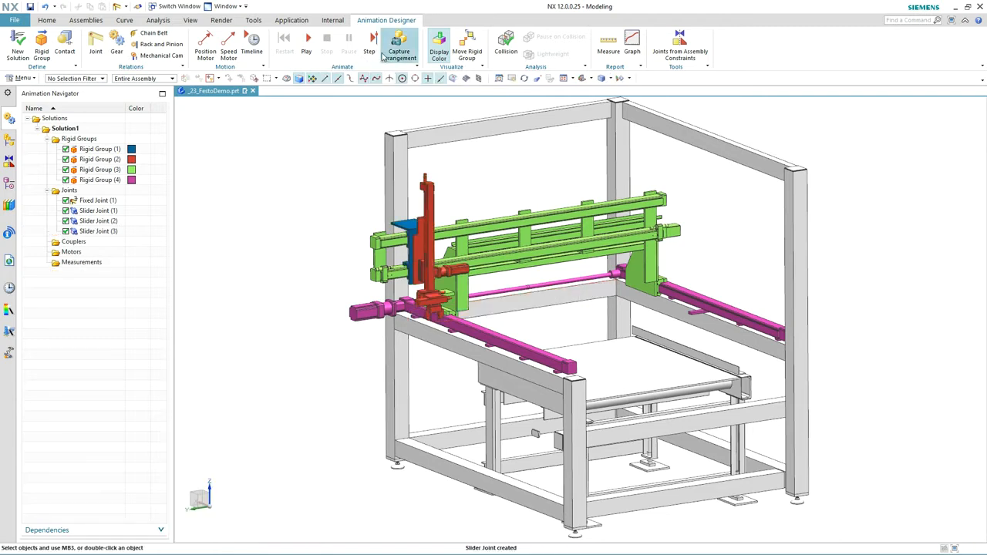
Test the joint motion by moving the red vertical axis rigid group, and close the Move Rigid Group command.
{"action": "left_click", "coordinate": [466, 44]}
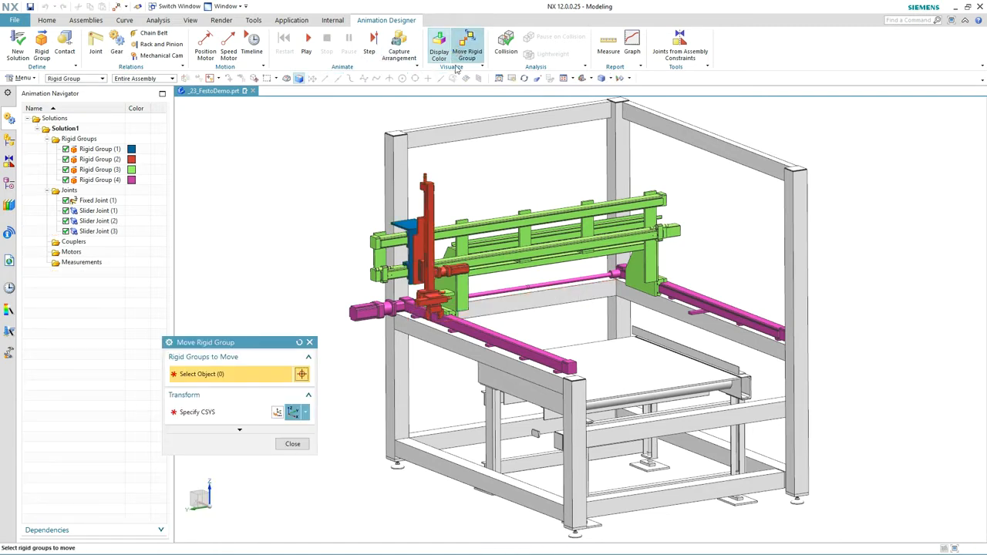
{"action": "left_click", "coordinate": [433, 195]}
{"action": "left_click_drag", "start_coordinate": [440, 266], "coordinate": [458, 274]}
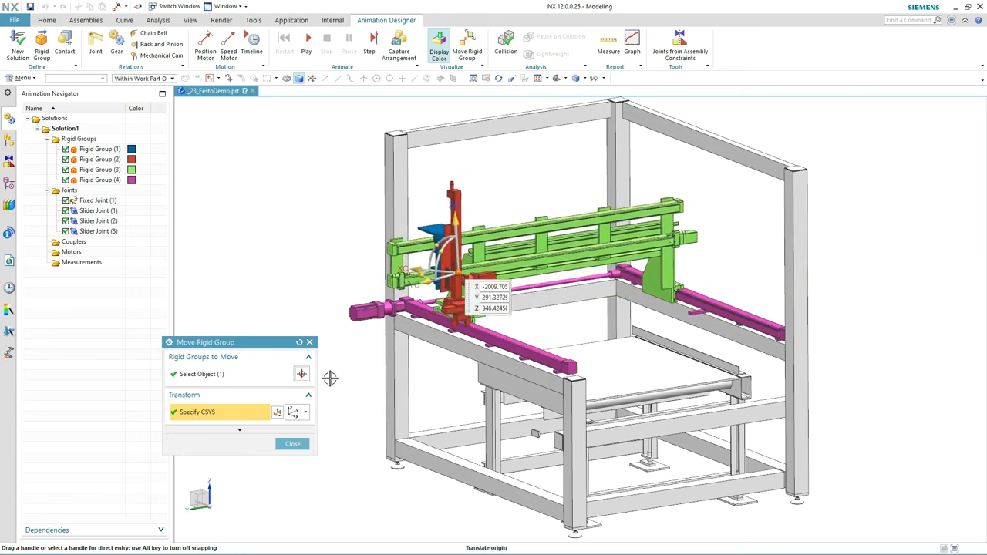
{"action": "left_click", "coordinate": [293, 444]}
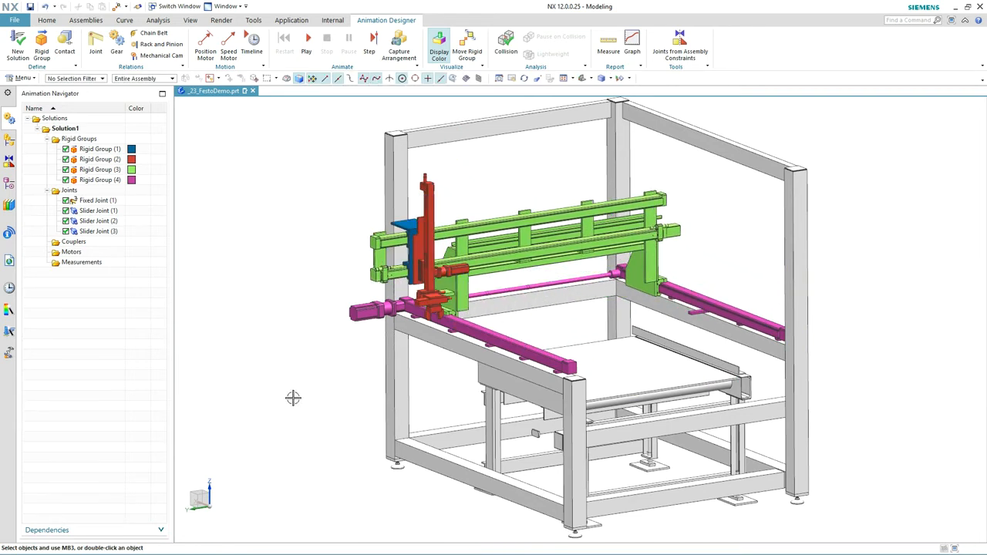
Create a position motor on the gantry's X-axis slider joint with a travel distance of 1000.
{"action": "left_click", "coordinate": [205, 47]}
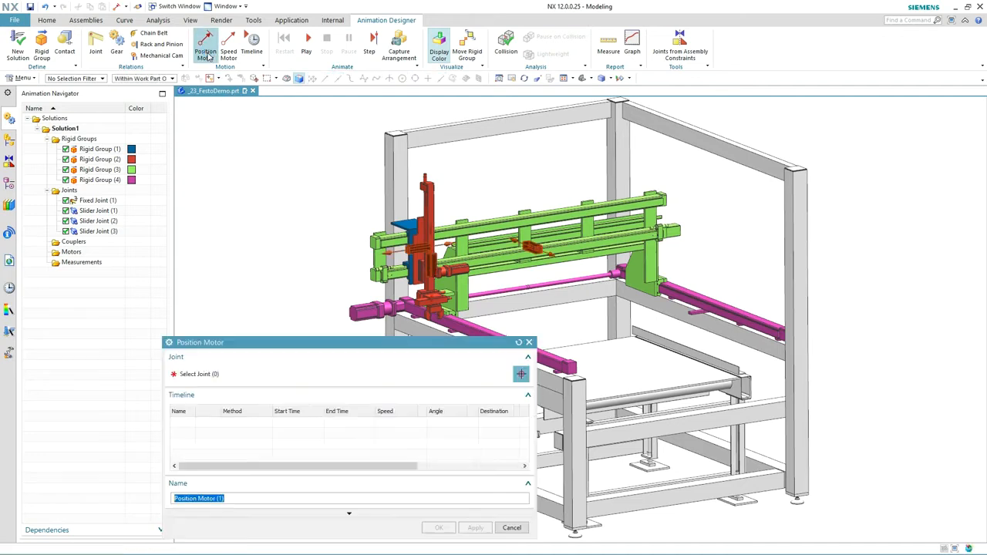
{"action": "left_click_drag", "start_coordinate": [351, 344], "coordinate": [259, 328]}
{"action": "left_click", "coordinate": [532, 254]}
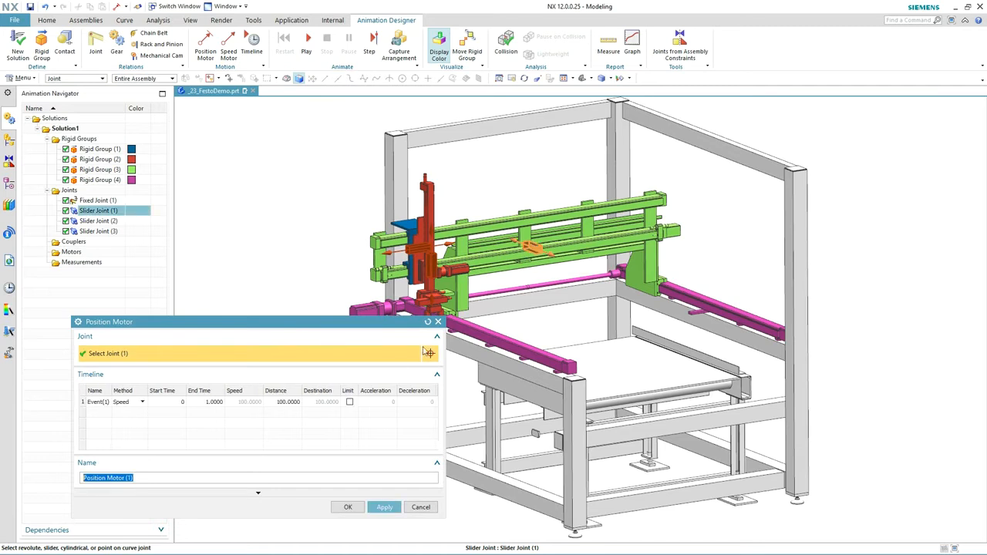
{"action": "left_click", "coordinate": [289, 402]}
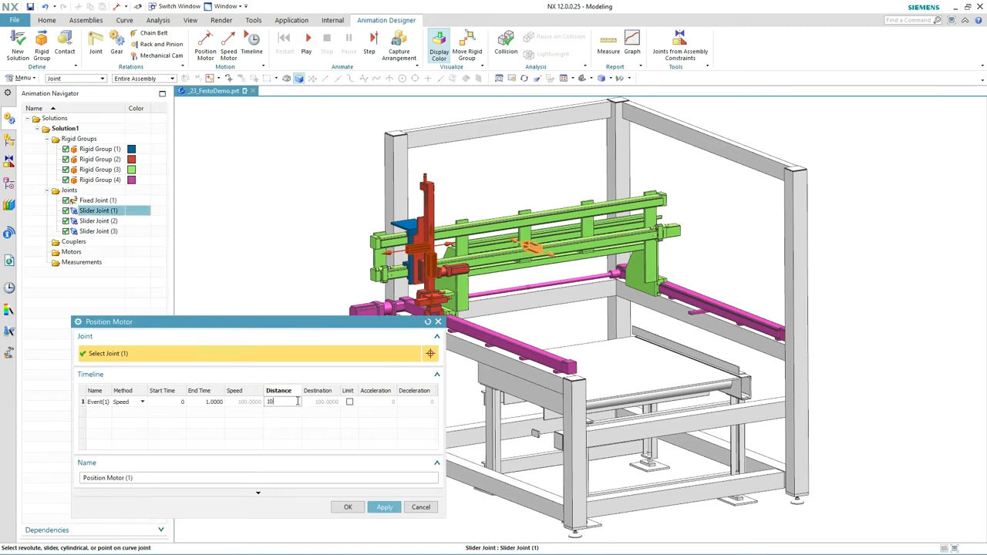
{"action": "key", "text": "Tab"}
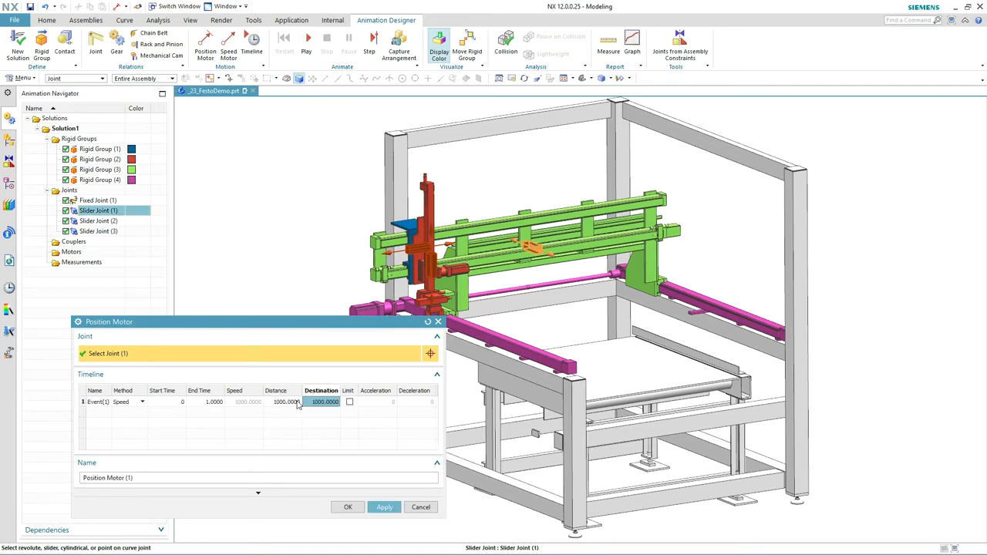
{"action": "left_click", "coordinate": [384, 506]}
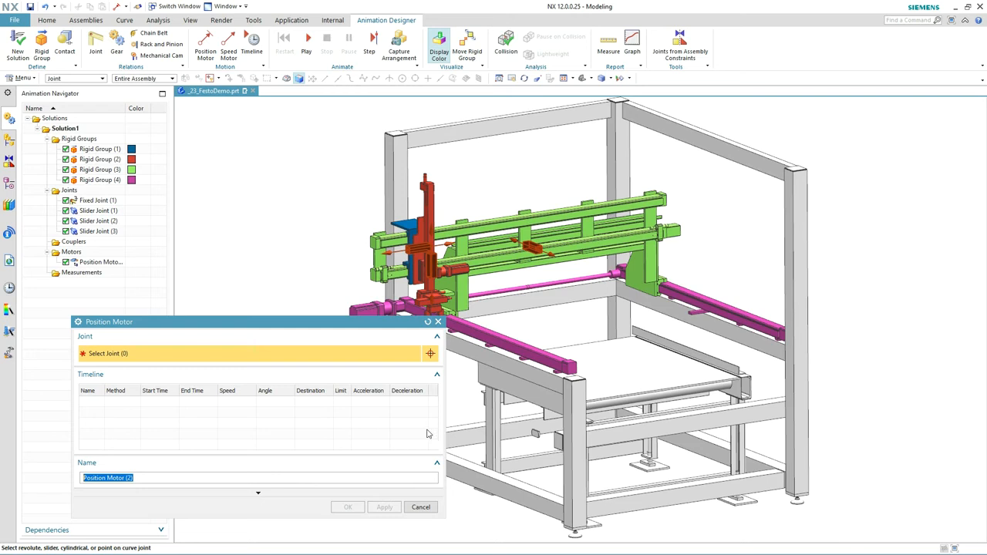
Create a position motor on the blue carriage's Y-axis slider joint with a travel distance of 1000.
{"action": "left_click", "coordinate": [415, 248]}
{"action": "left_click", "coordinate": [288, 402]}
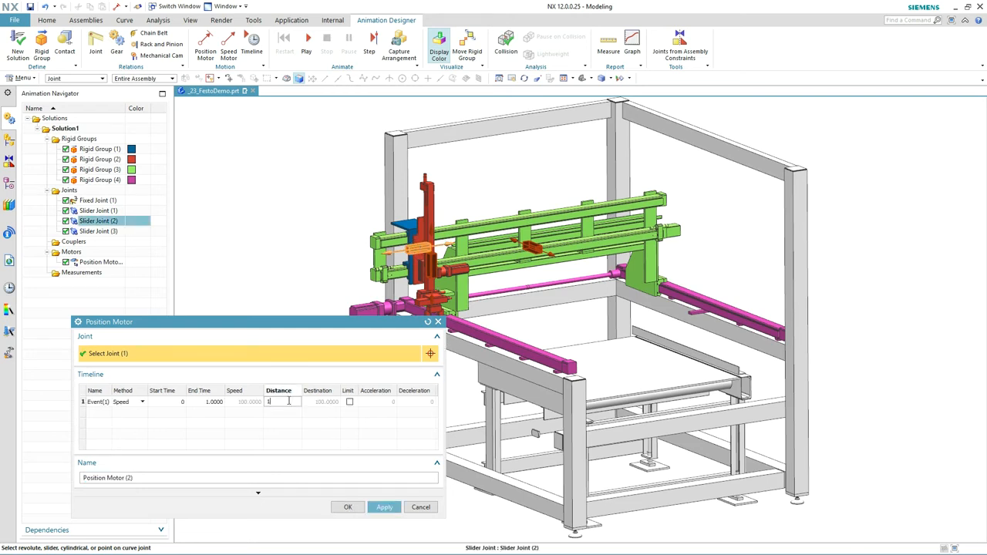
{"action": "type", "text": "100"}
{"action": "key", "text": "Tab"}
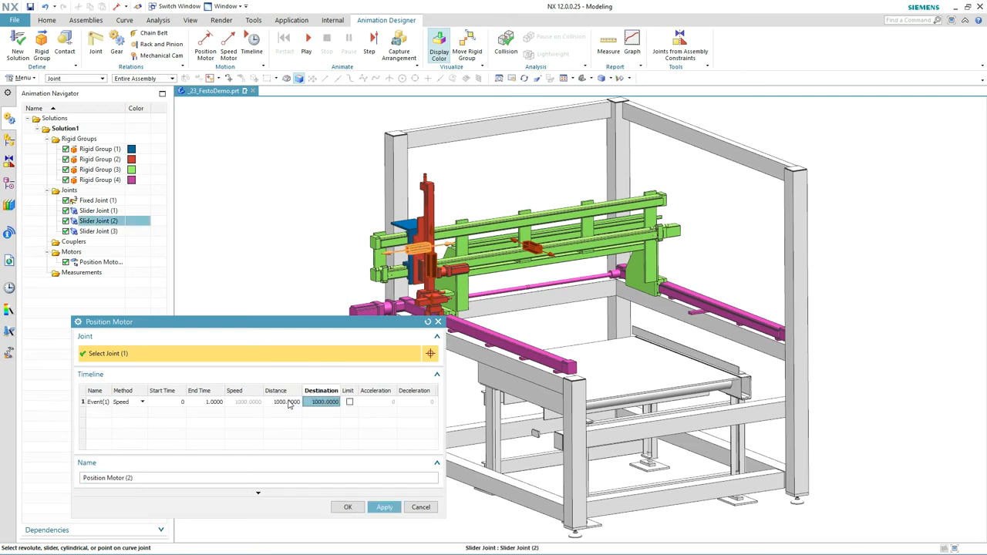
{"action": "left_click", "coordinate": [384, 507]}
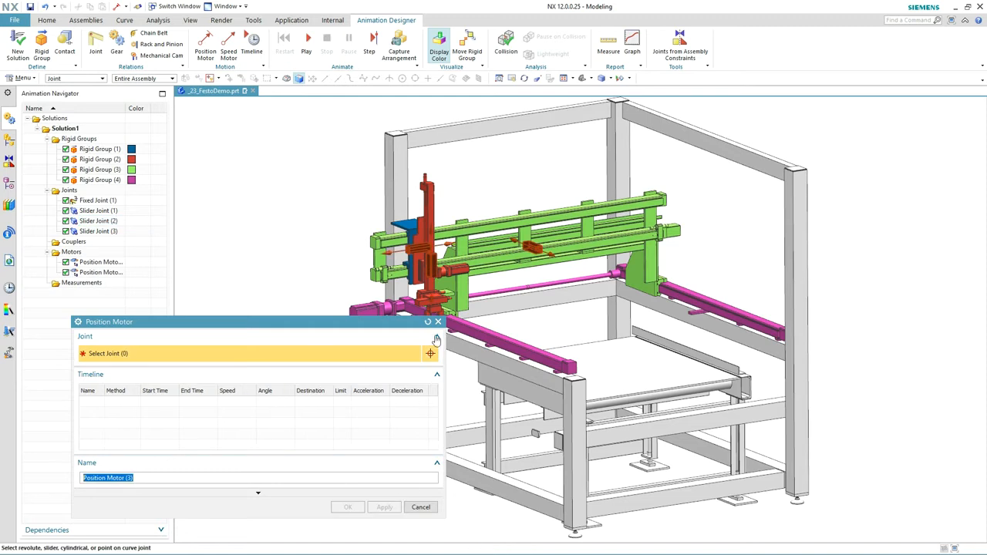
Create a position motor on the red vertical axis slider joint with a travel distance of 350, and finish the Position Motor command.
{"action": "left_click", "coordinate": [430, 266]}
{"action": "left_click", "coordinate": [292, 402]}
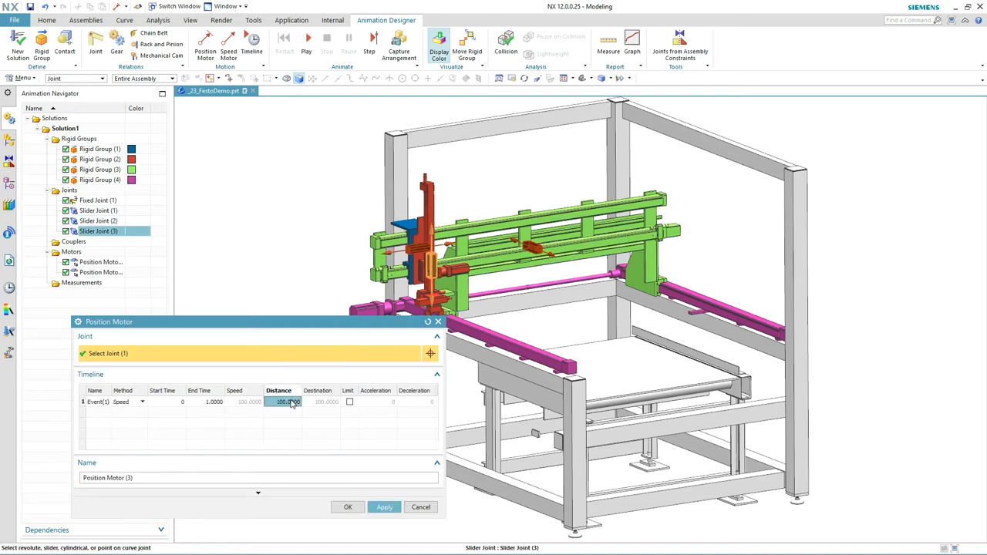
{"action": "key", "text": "Tab"}
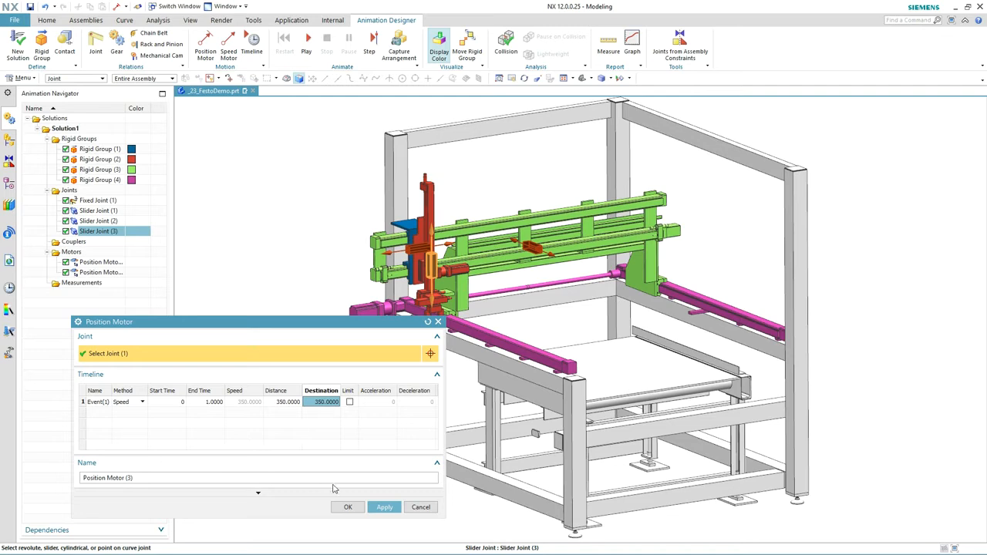
{"action": "left_click", "coordinate": [348, 508]}
Play the animation with all three motors running, and open the motion timeline.
{"action": "left_click", "coordinate": [307, 45]}
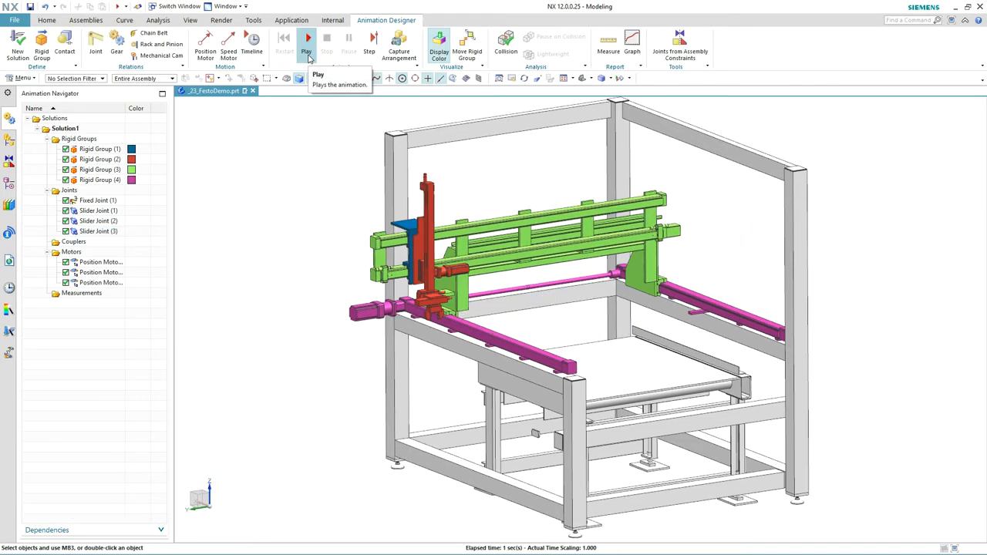
{"action": "left_click", "coordinate": [308, 54]}
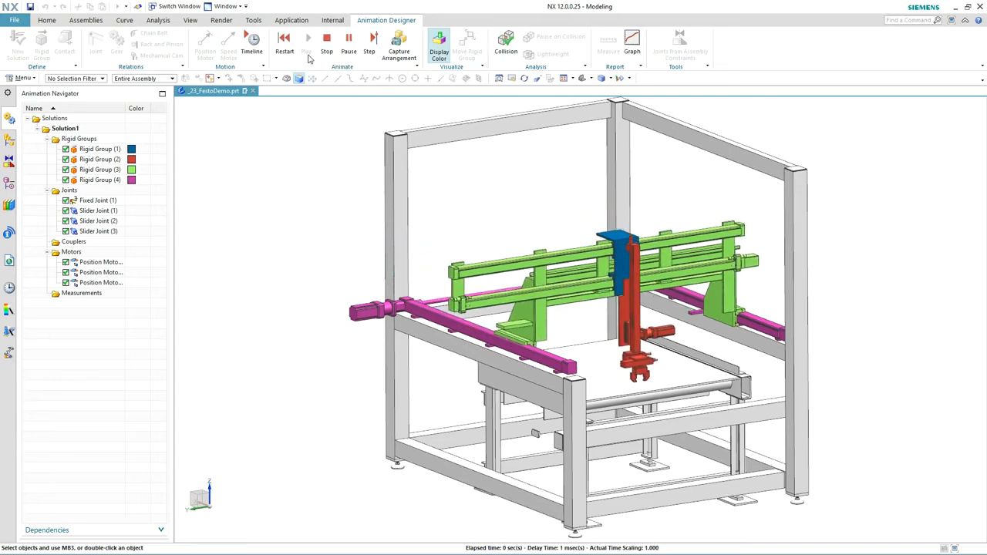
{"action": "left_click", "coordinate": [253, 45]}
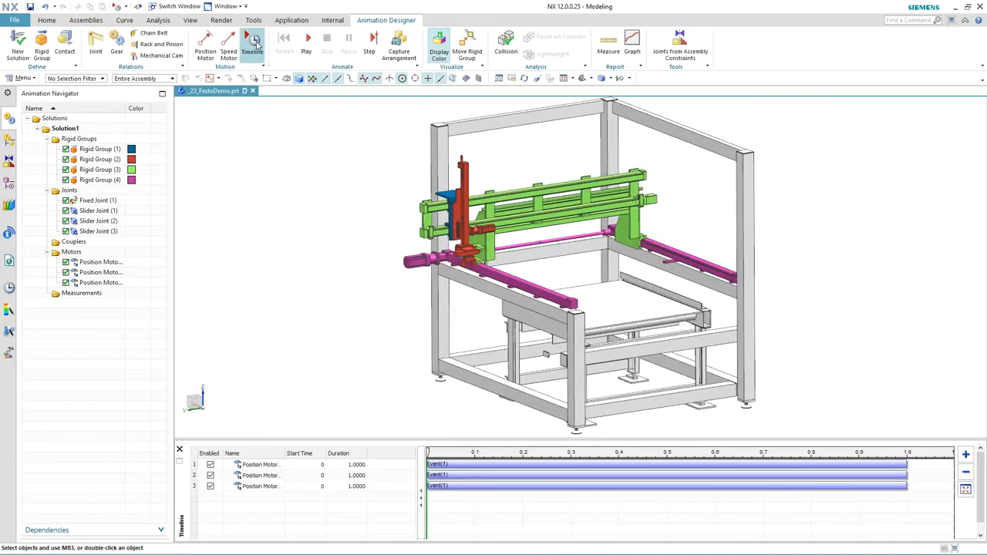
{"action": "mouse_move", "coordinate": [428, 453]}
{"action": "left_mouse_down"}
{"action": "mouse_move", "coordinate": [557, 469]}
{"action": "mouse_move", "coordinate": [857, 478]}
{"action": "mouse_move", "coordinate": [478, 467]}
{"action": "mouse_move", "coordinate": [826, 490]}
{"action": "mouse_move", "coordinate": [430, 464]}
{"action": "left_mouse_up"}
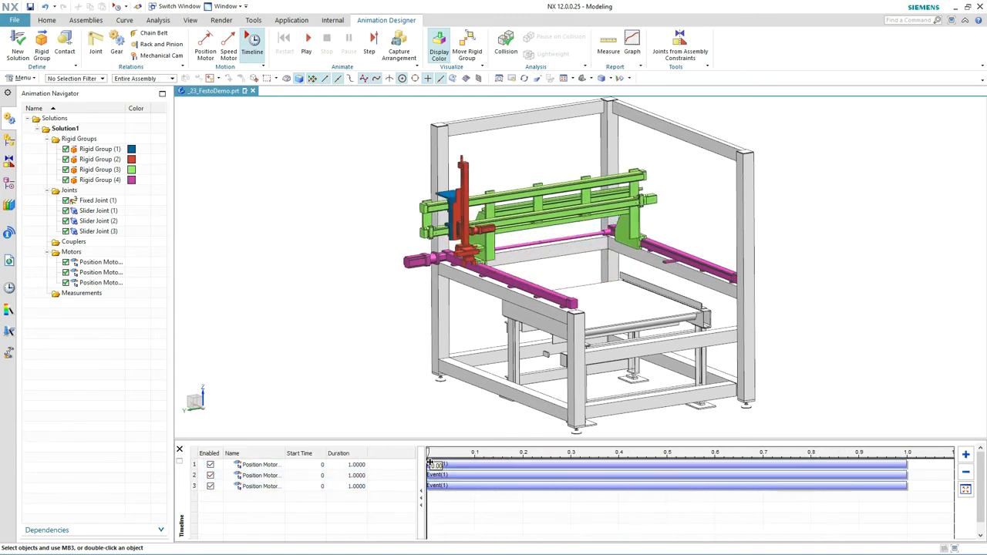
Add a second event to each of the three position motors, directly following its first event on the timeline.
{"action": "left_click", "coordinate": [758, 466]}
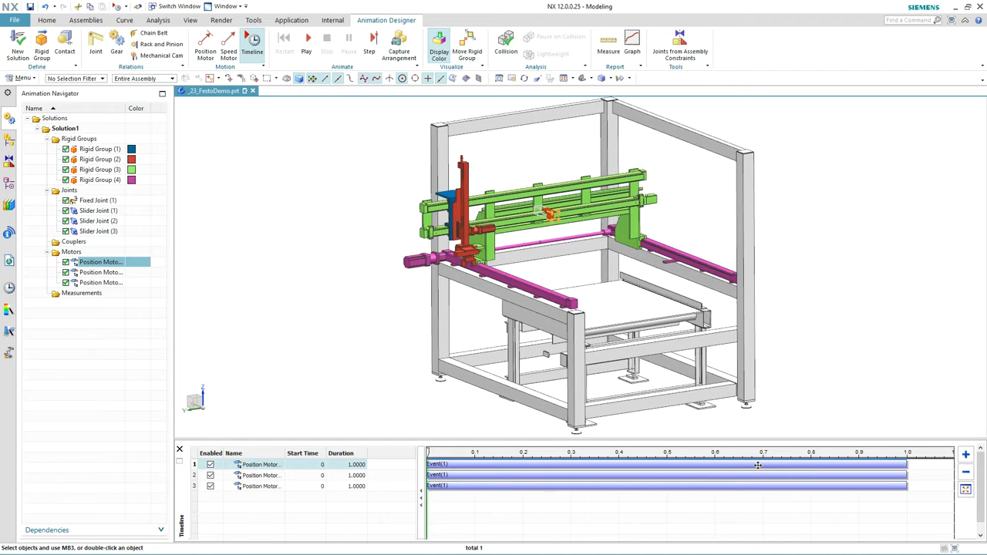
{"action": "right_click", "coordinate": [757, 465]}
{"action": "left_click", "coordinate": [782, 439]}
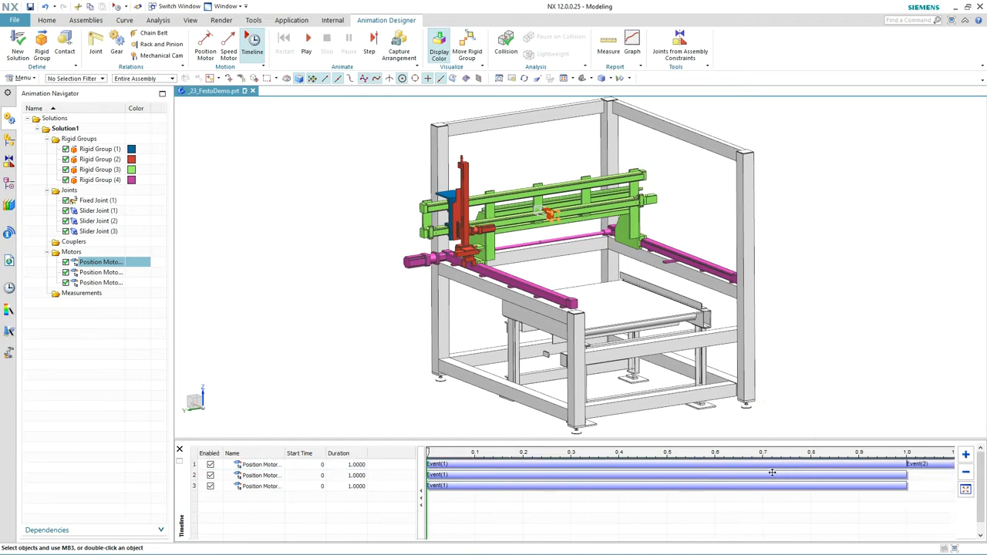
{"action": "left_click", "coordinate": [772, 473]}
{"action": "right_click", "coordinate": [772, 474]}
{"action": "left_click", "coordinate": [787, 448]}
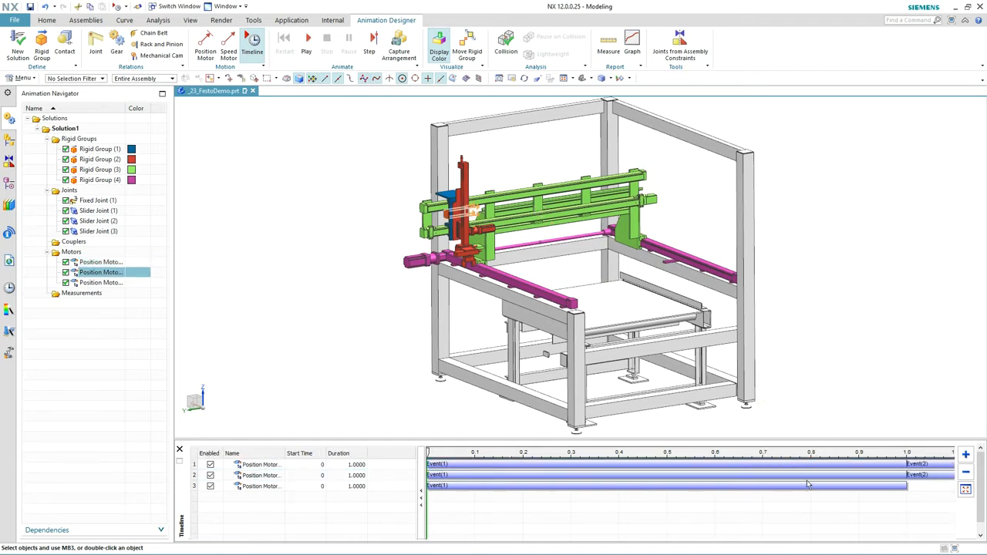
{"action": "left_click", "coordinate": [807, 484]}
{"action": "right_click", "coordinate": [807, 484]}
{"action": "left_click", "coordinate": [836, 462]}
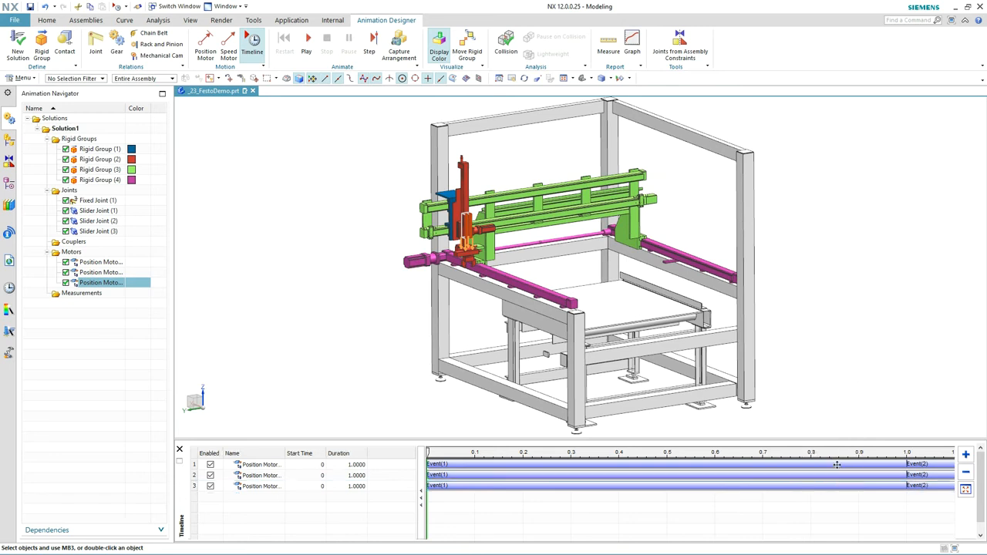
Stagger the second events to start at 5 seconds for the first motor, 4 for the second and 3 for the third.
{"action": "left_click", "coordinate": [965, 479]}
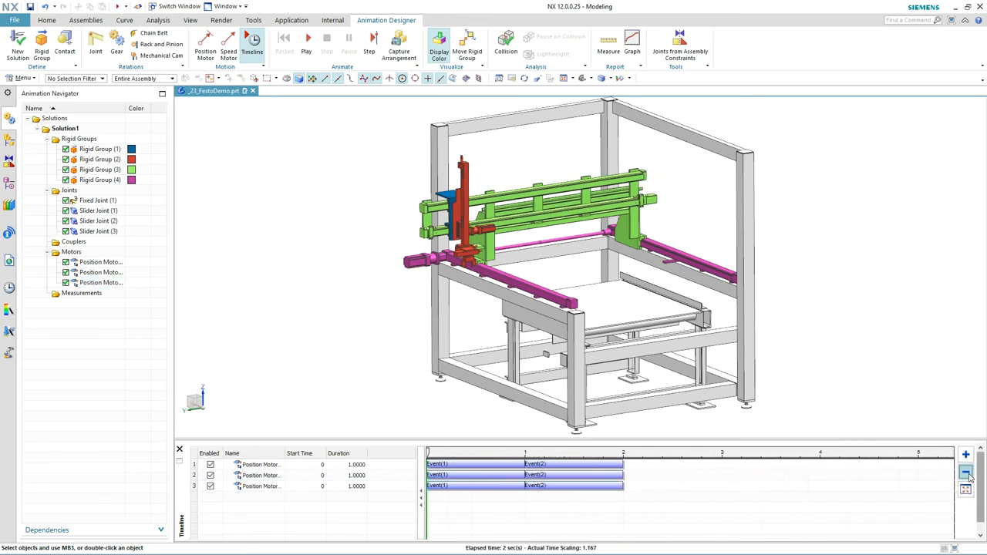
{"action": "left_click_drag", "start_coordinate": [569, 465], "coordinate": [883, 471]}
{"action": "left_click_drag", "start_coordinate": [490, 475], "coordinate": [786, 487]}
{"action": "left_click_drag", "start_coordinate": [510, 485], "coordinate": [707, 485]}
{"action": "left_click", "coordinate": [969, 490]}
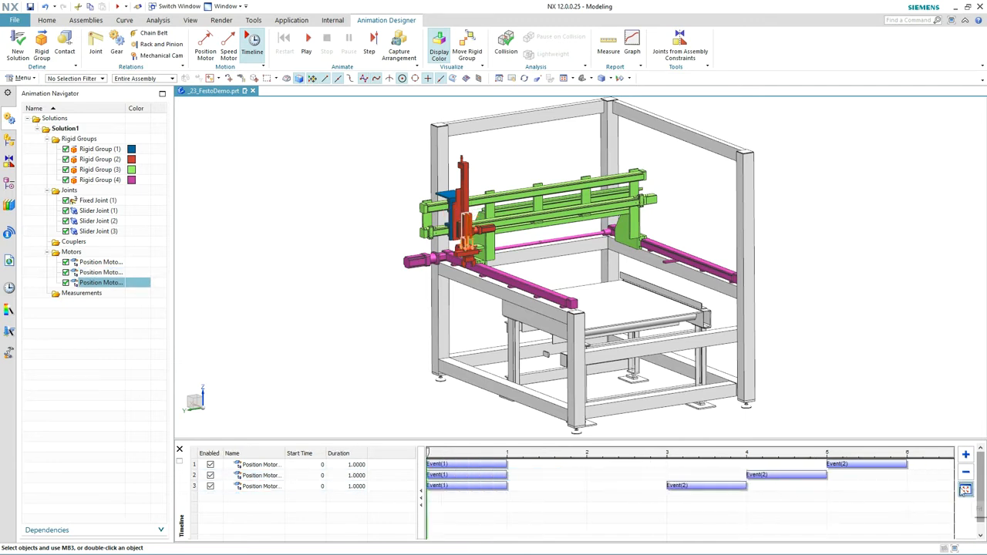
Move the first event of the second motor to 1 second and of the third motor to 2 seconds, and play the sequence.
{"action": "left_click", "coordinate": [464, 474]}
{"action": "left_click_drag", "start_coordinate": [527, 475], "coordinate": [653, 496]}
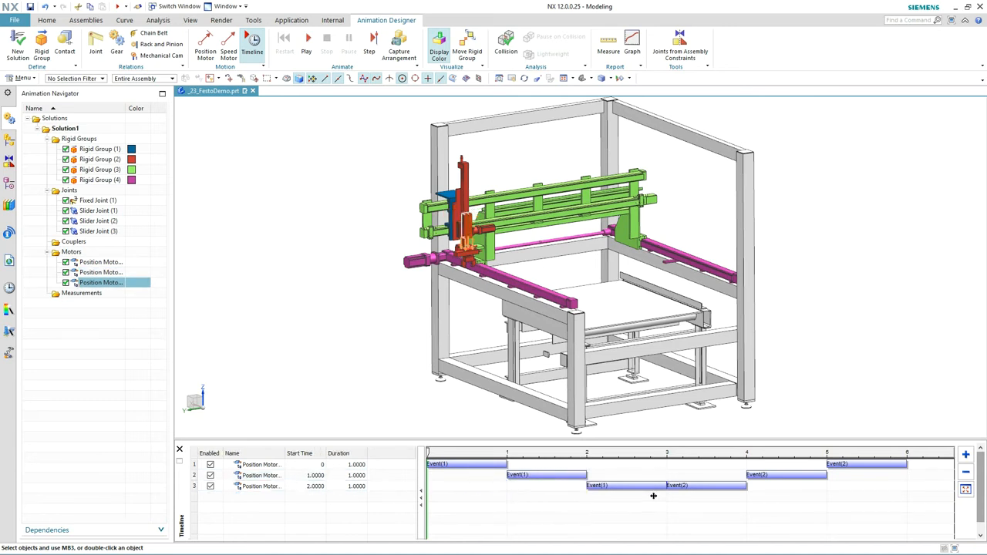
{"action": "left_click", "coordinate": [306, 47]}
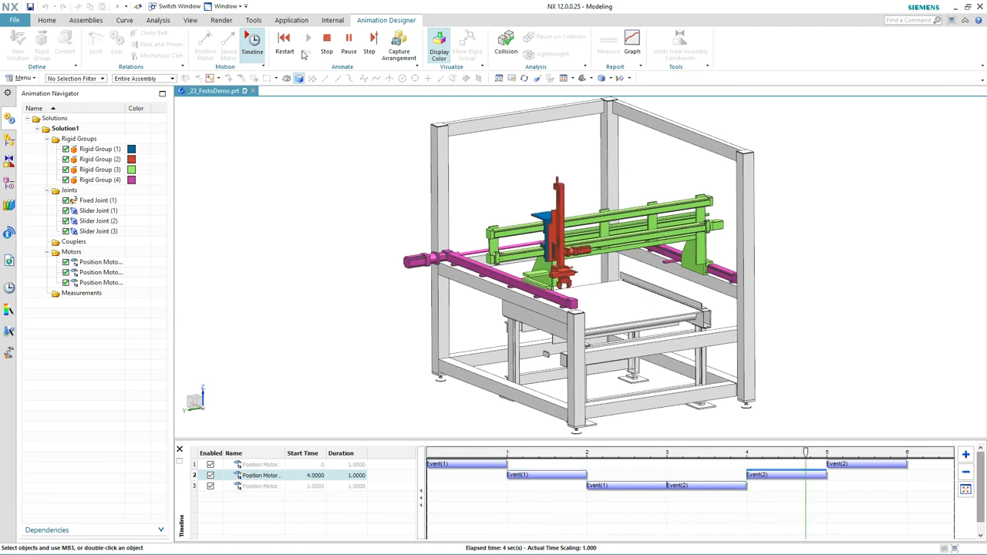
{"action": "left_click", "coordinate": [286, 57]}
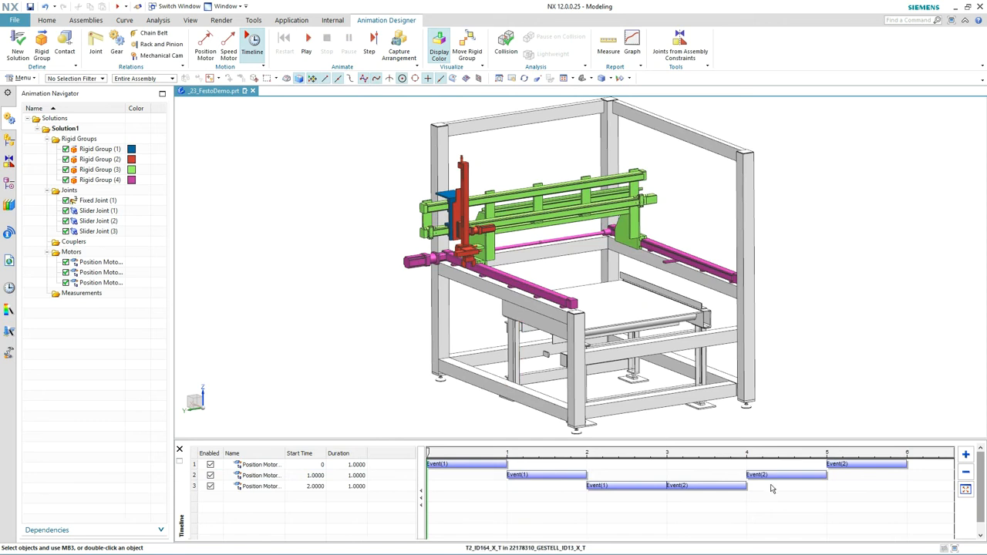
Lengthen both events of the first motor to 2 seconds, with Event(2) starting at 4 seconds.
{"action": "left_click_drag", "start_coordinate": [828, 463], "coordinate": [747, 464]}
{"action": "left_click_drag", "start_coordinate": [505, 462], "coordinate": [586, 468]}
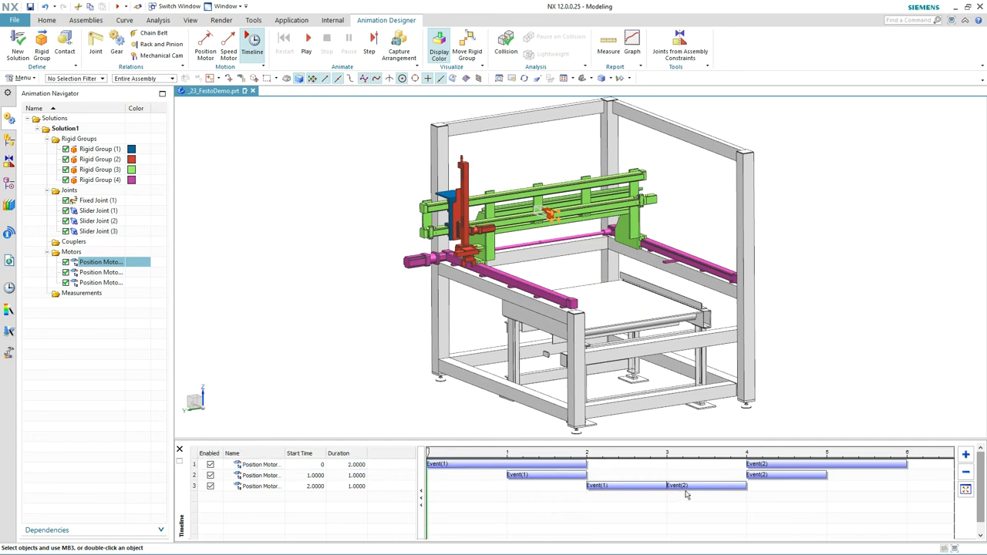
Start the third motor's events at 1.6 and 3.7 seconds, with Event(1) lasting 1.25, and extend the second motor's Event(1) to 1.35 seconds.
{"action": "left_click_drag", "start_coordinate": [690, 485], "coordinate": [746, 486]}
{"action": "left_click_drag", "start_coordinate": [659, 486], "coordinate": [686, 485]}
{"action": "mouse_move", "coordinate": [612, 486]}
{"action": "left_mouse_down"}
{"action": "mouse_move", "coordinate": [584, 485]}
{"action": "mouse_move", "coordinate": [590, 474]}
{"action": "mouse_move", "coordinate": [614, 475]}
{"action": "left_mouse_up"}
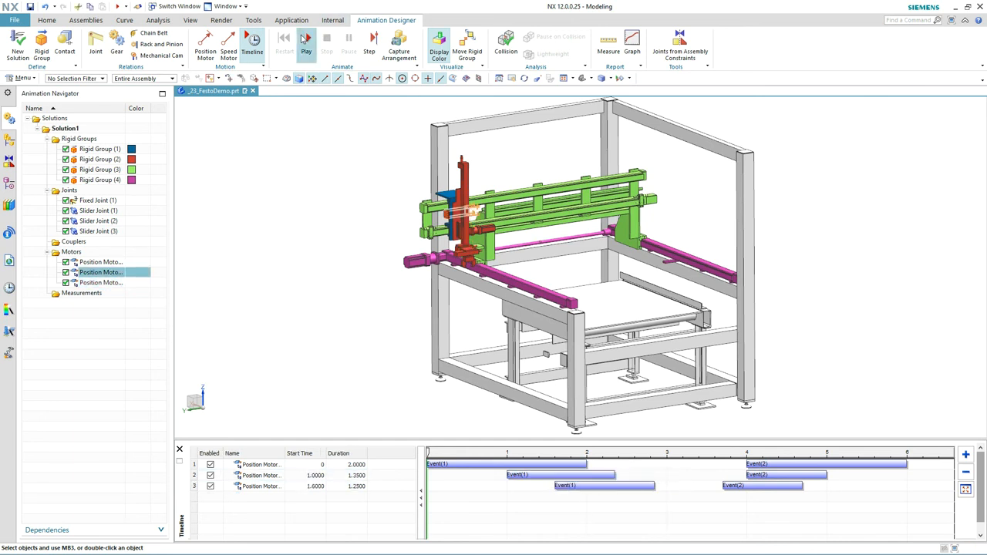
Play the overlapping motor sequence, and scrub the timeline to about 3.1 seconds to inspect the machine's position.
{"action": "left_click", "coordinate": [306, 39]}
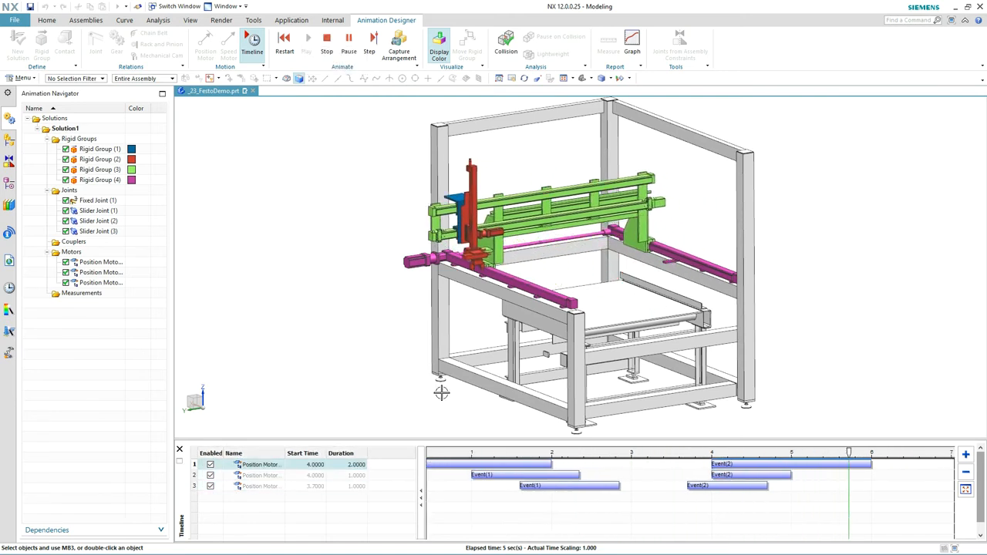
{"action": "left_click_drag", "start_coordinate": [428, 453], "coordinate": [677, 470]}
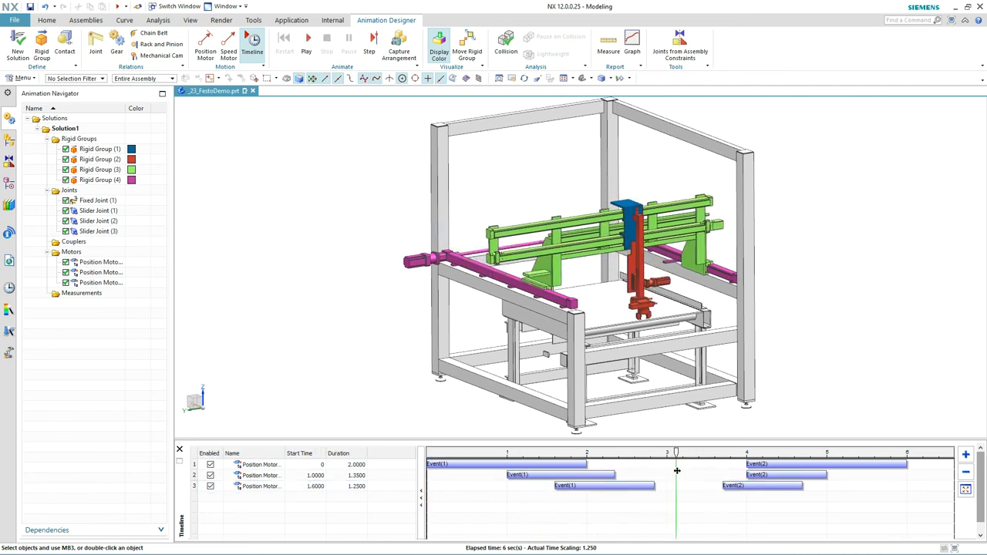